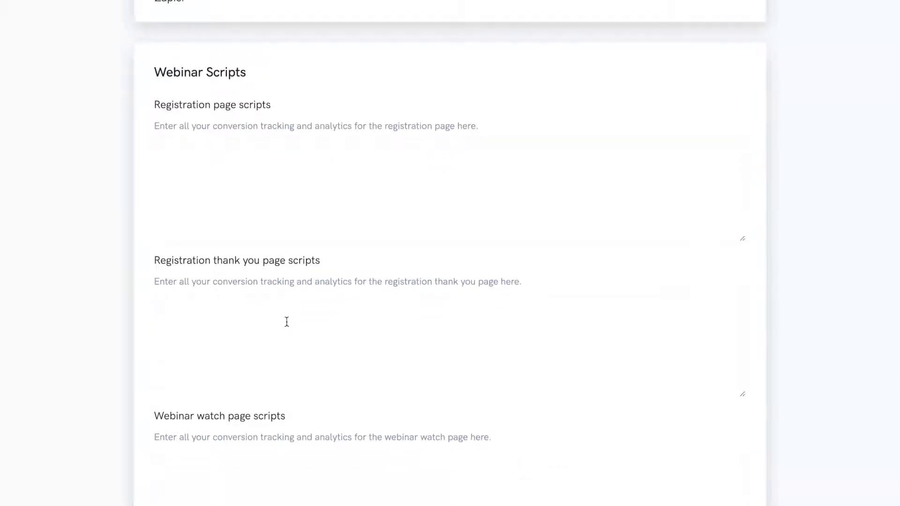
Save the webinar with Complete at the bottom of the settings form
scroll(286, 322, down, 5)
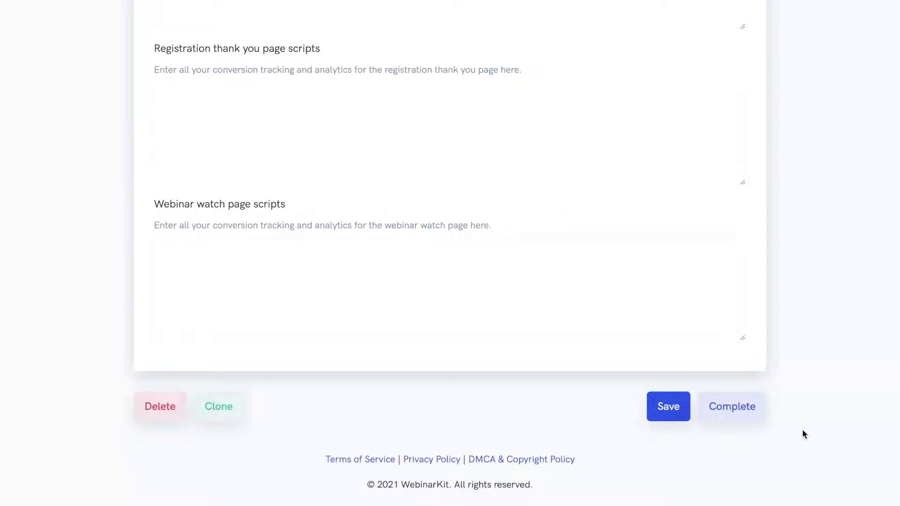
click(732, 406)
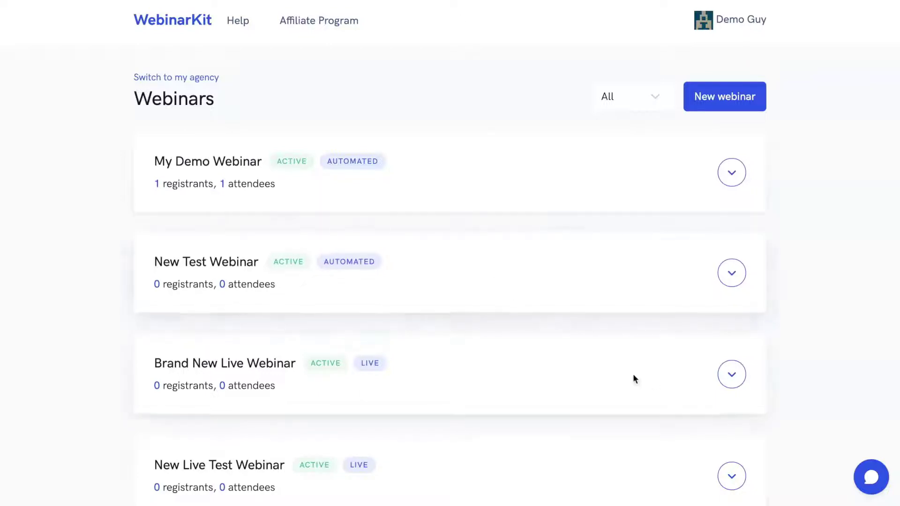
Open Brand New Live Webinar's Control room link from its Get links options
click(737, 375)
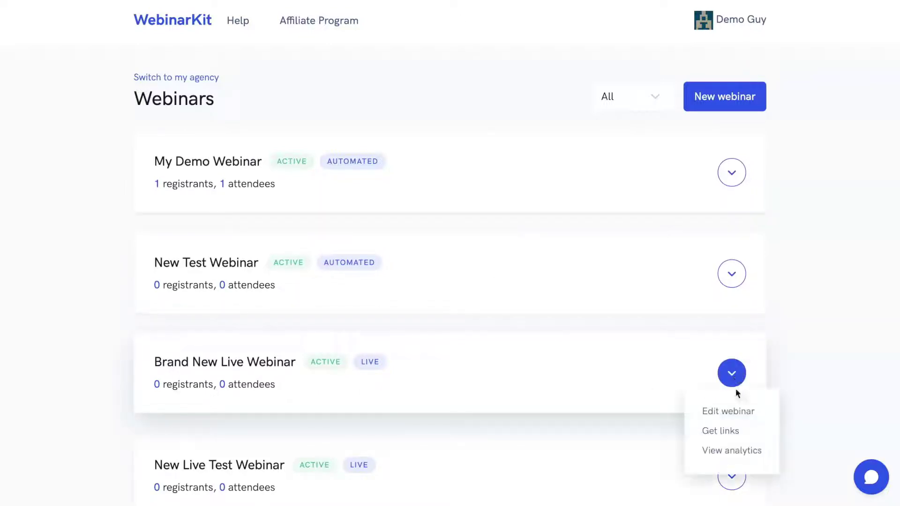
click(725, 430)
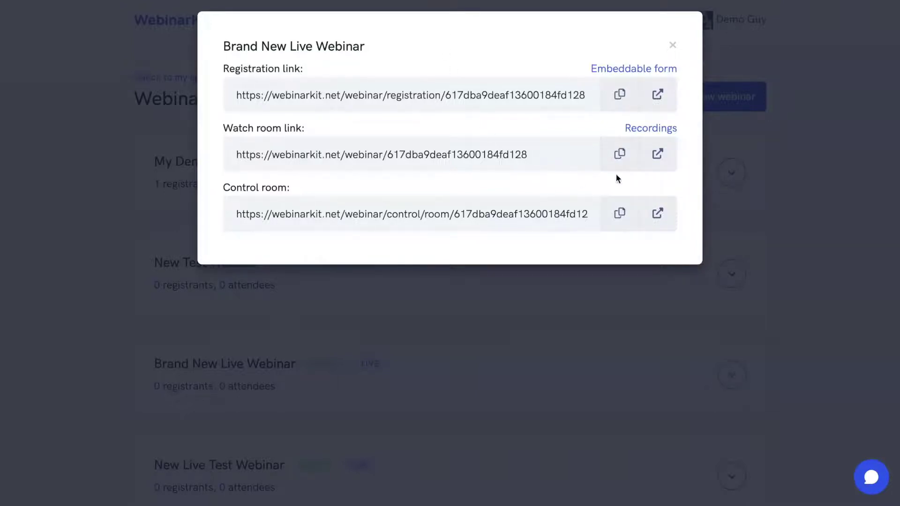
click(657, 154)
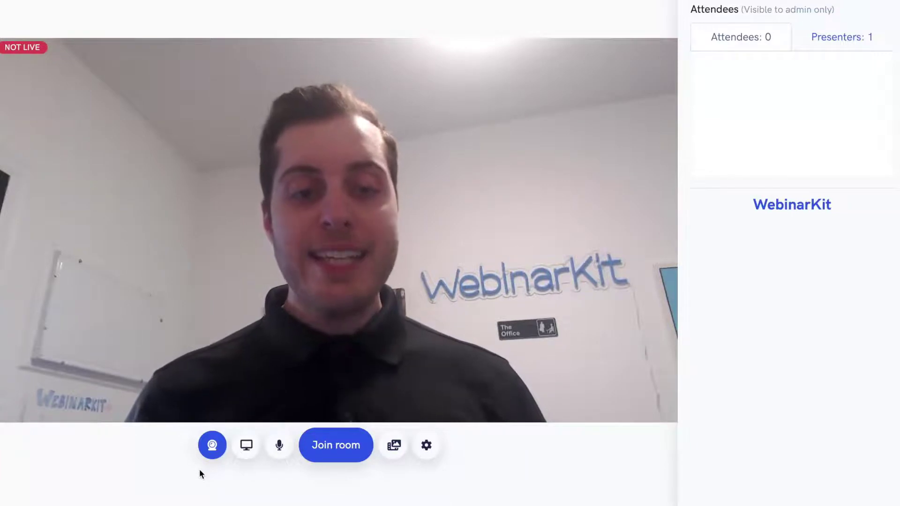
Switch off the presenter's webcam so the stage goes black
click(213, 450)
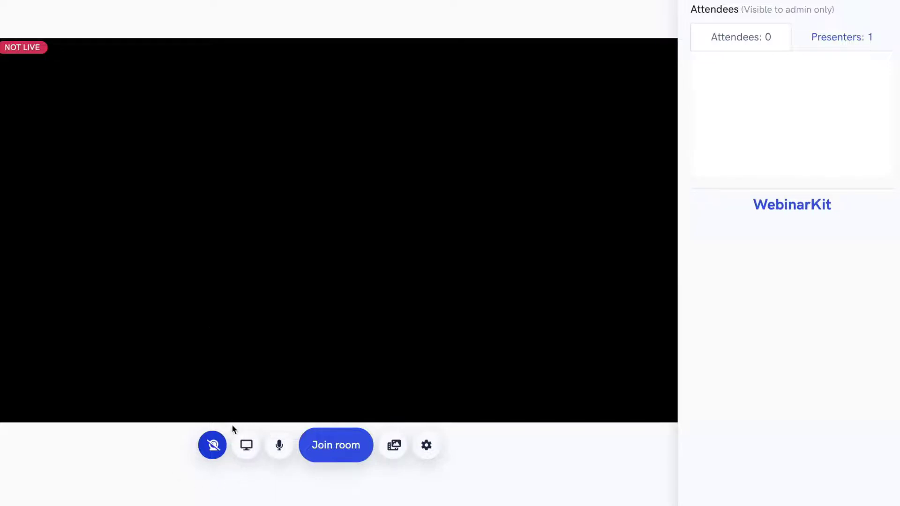
Share the text editor window on stage, hide the sharing notice, and open Input settings
click(244, 453)
click(460, 58)
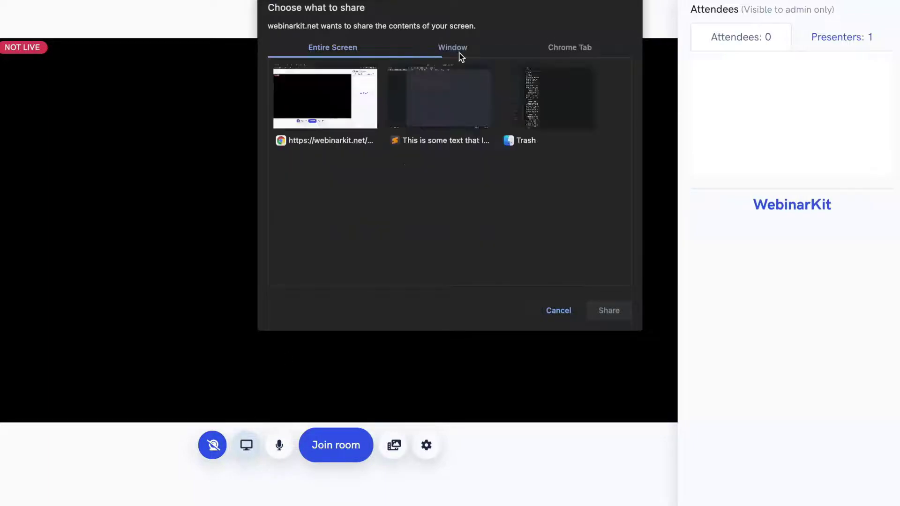
click(456, 103)
click(617, 310)
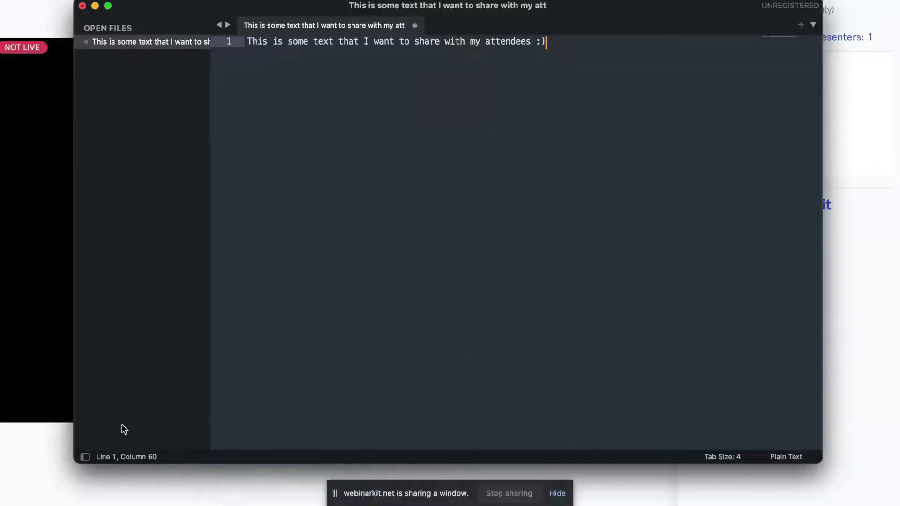
click(46, 472)
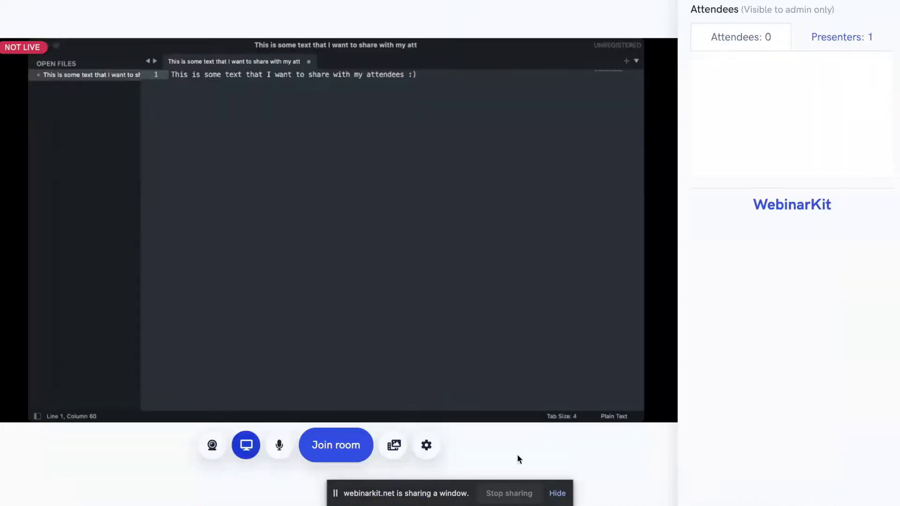
click(559, 495)
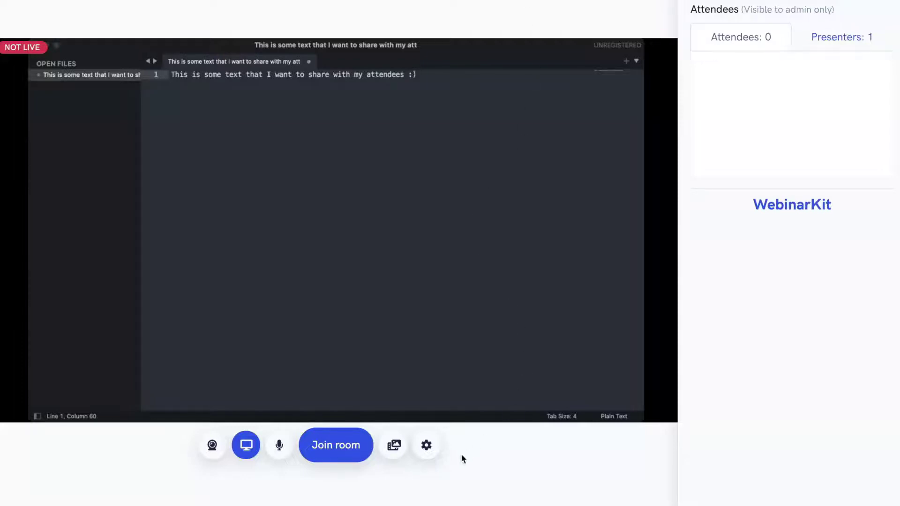
click(425, 448)
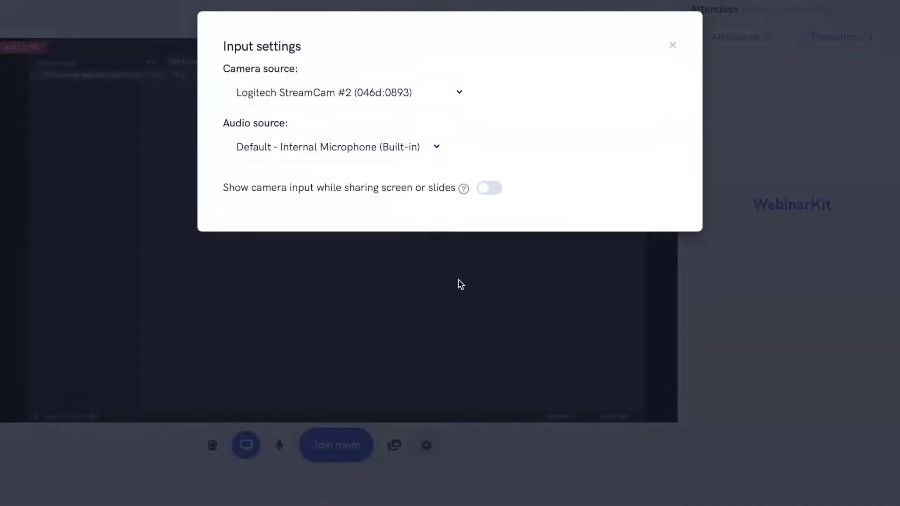
Toggle Show camera input on, then off, so the shared editor has no camera inset
click(489, 189)
click(457, 307)
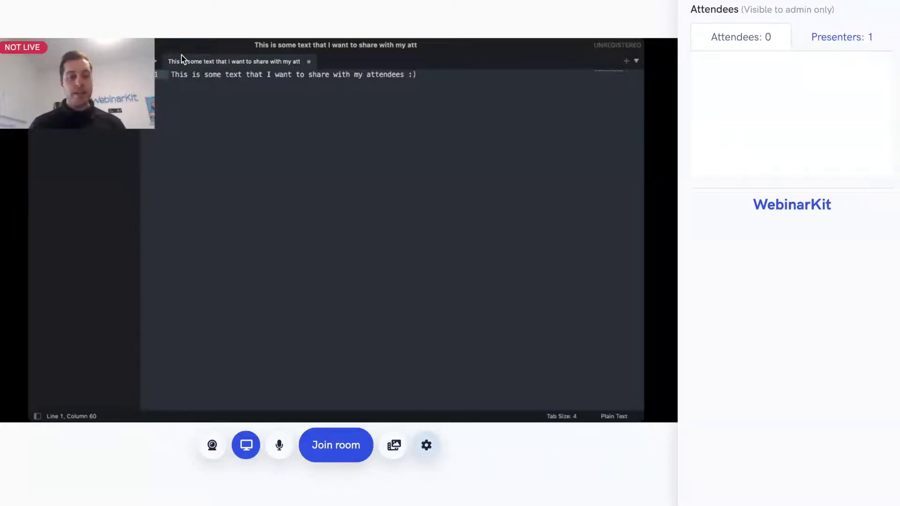
click(424, 456)
click(495, 192)
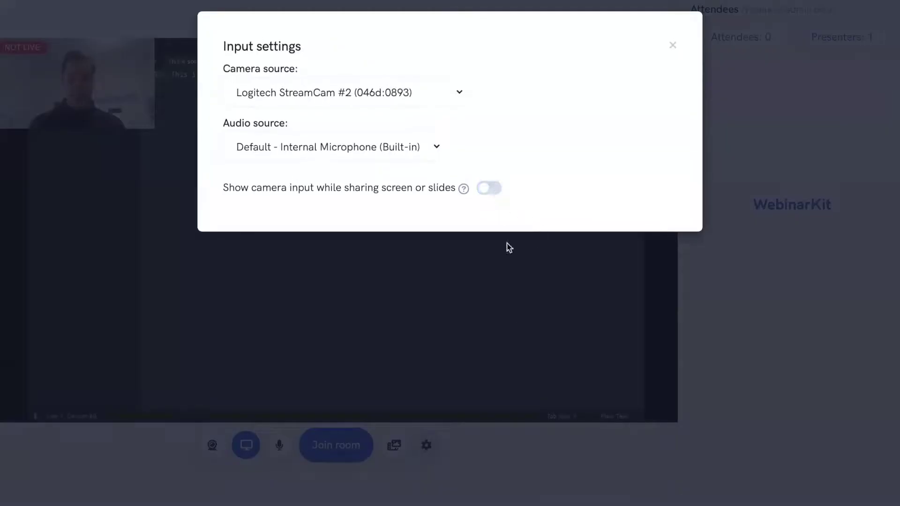
click(526, 403)
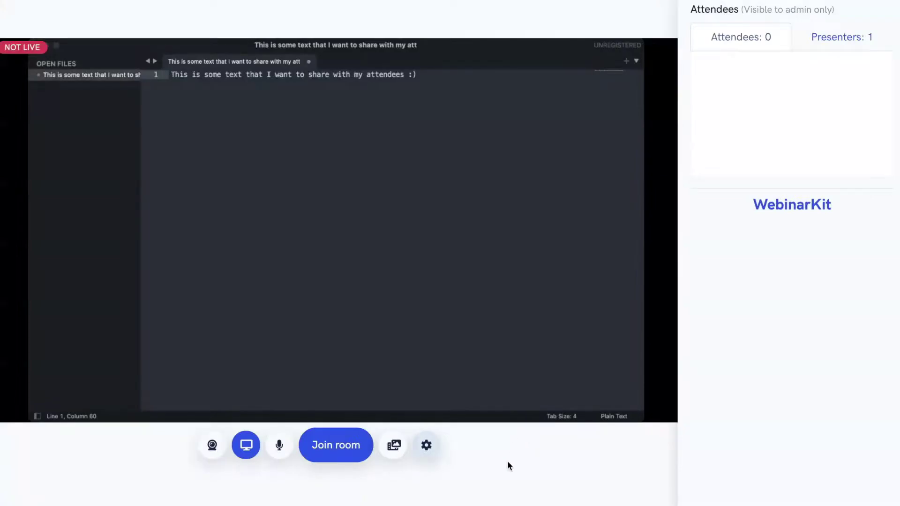
click(246, 448)
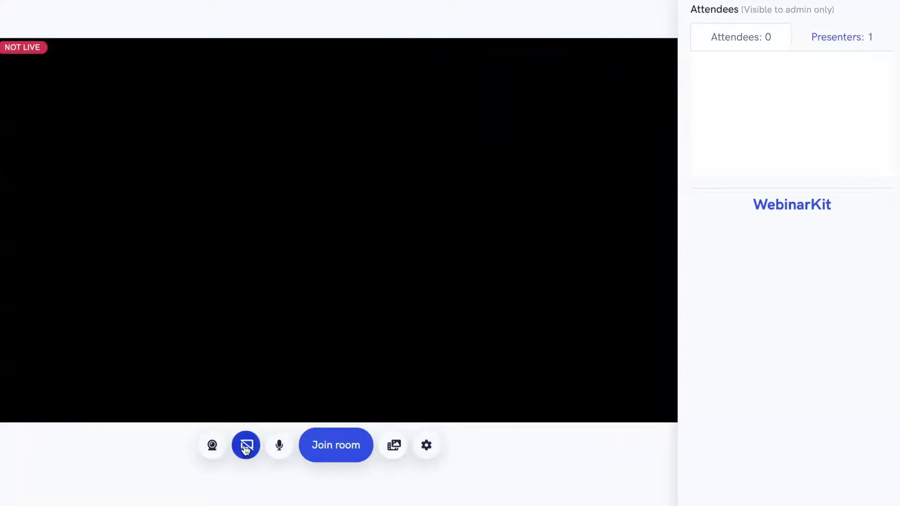
click(245, 447)
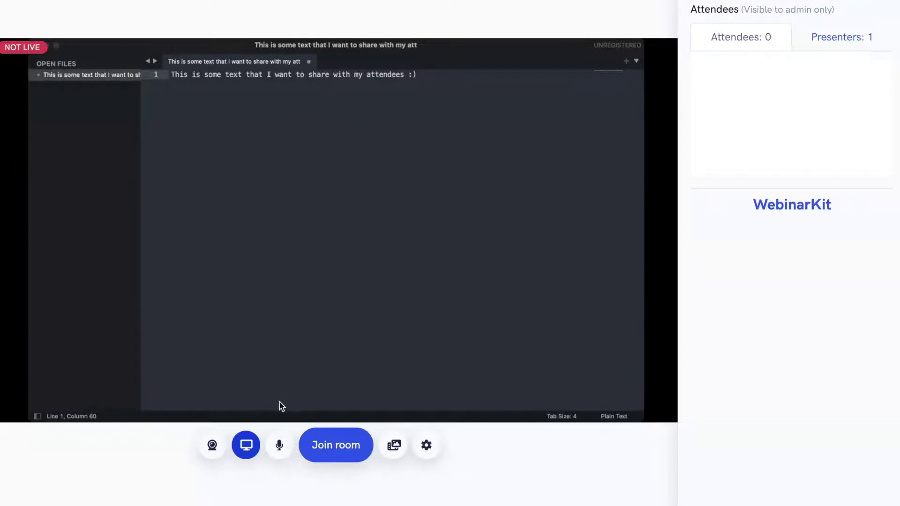
click(279, 452)
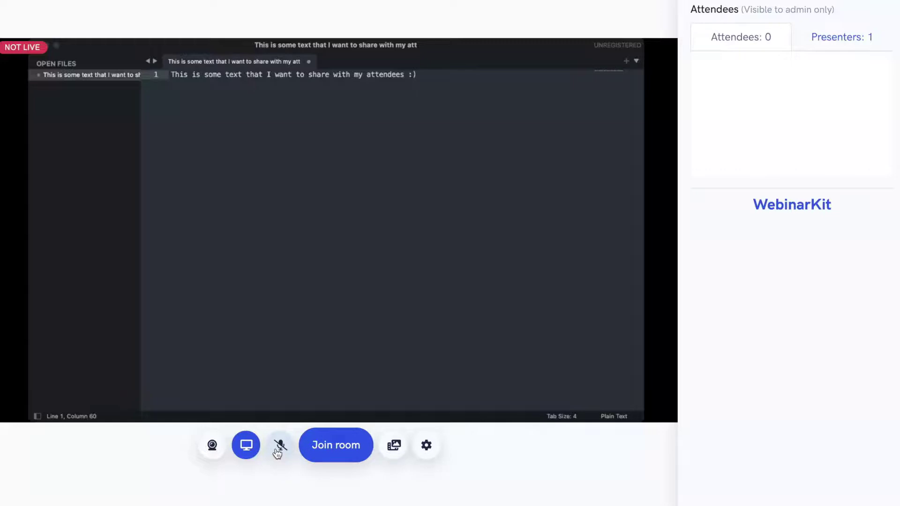
click(279, 446)
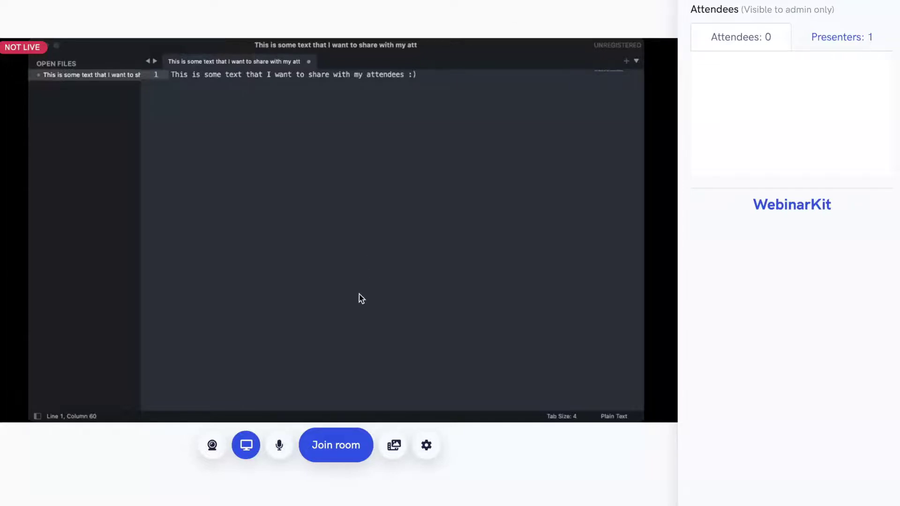
Join the webinar room as host and start the webinar live
click(338, 453)
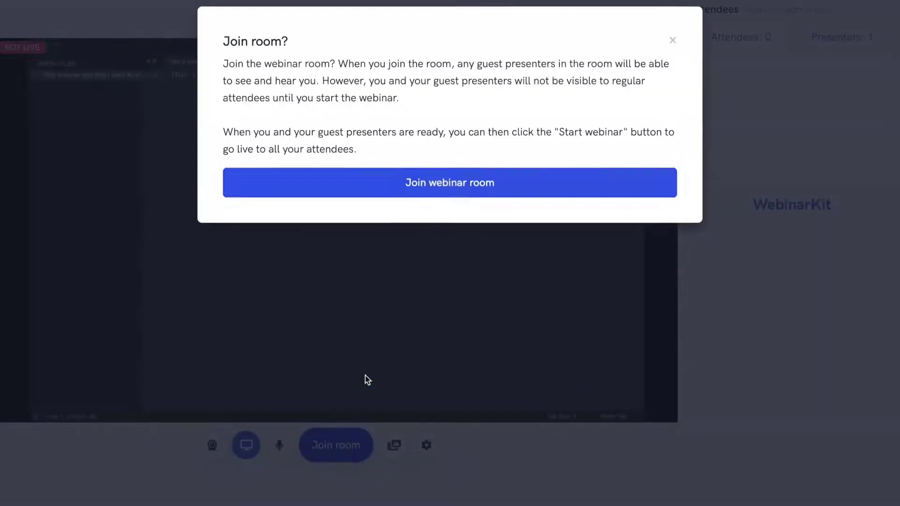
click(451, 189)
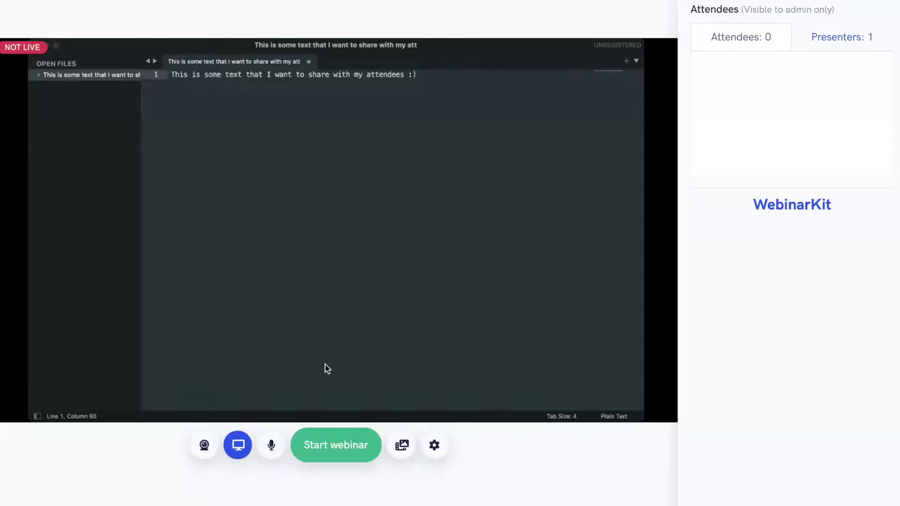
click(336, 442)
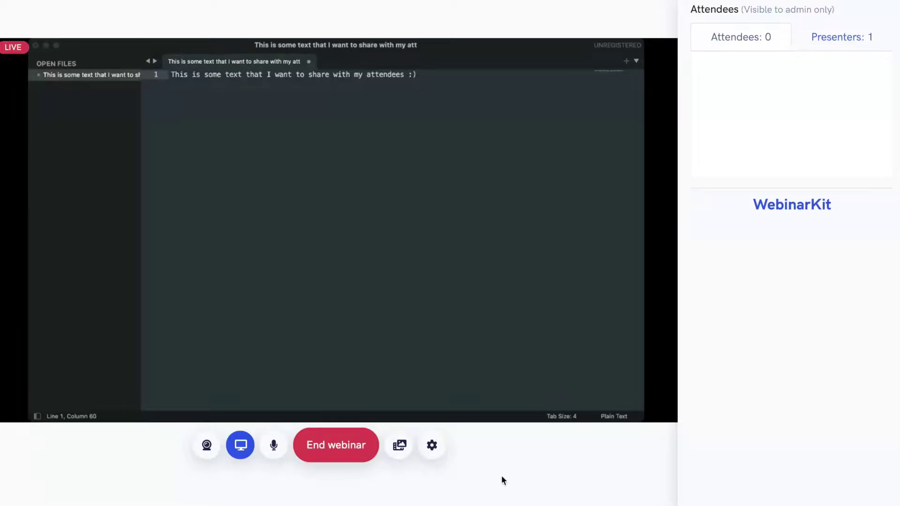
Put the myslidedeck.pdf slide deck on the live stage
click(401, 451)
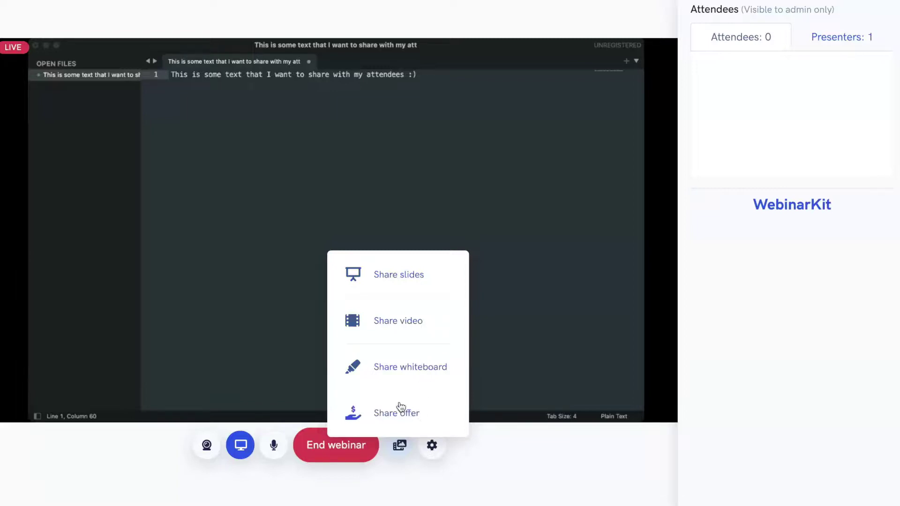
click(417, 280)
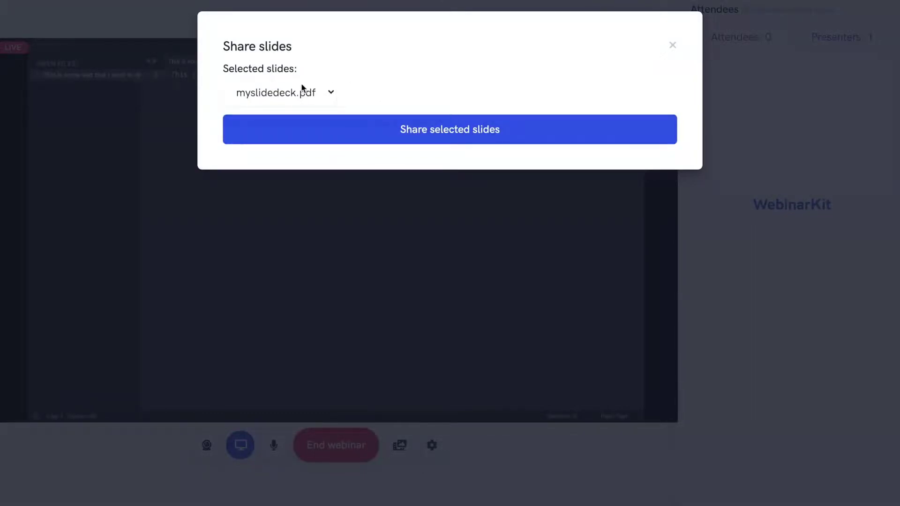
click(427, 134)
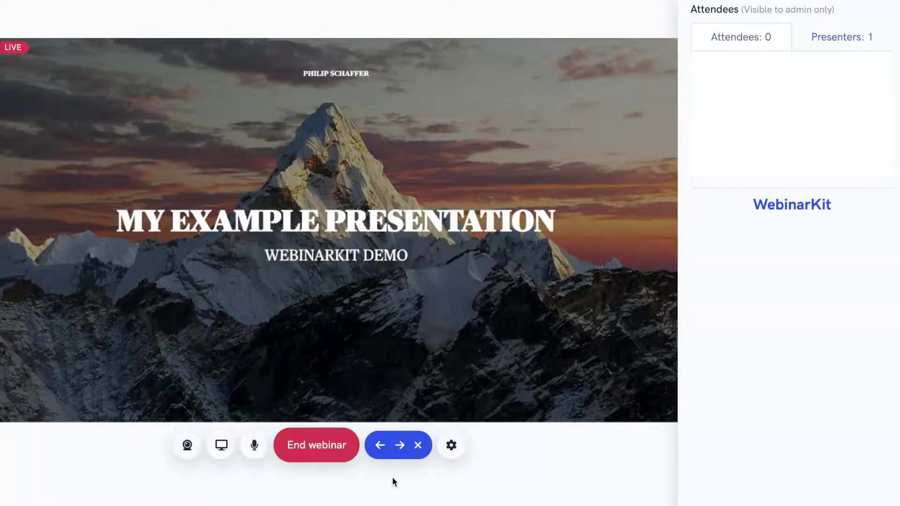
Move forward through the slides, then back to the 'My Example Presentation' title slide
click(401, 448)
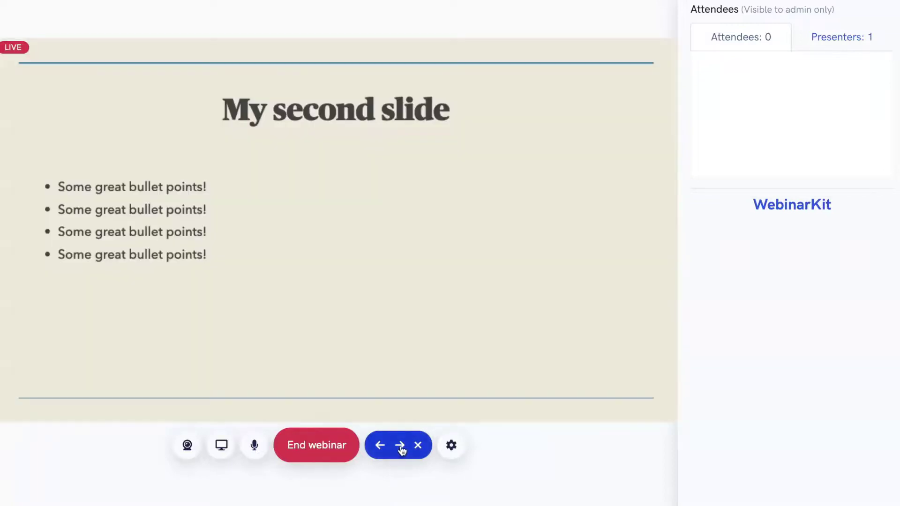
click(401, 448)
click(380, 448)
click(379, 448)
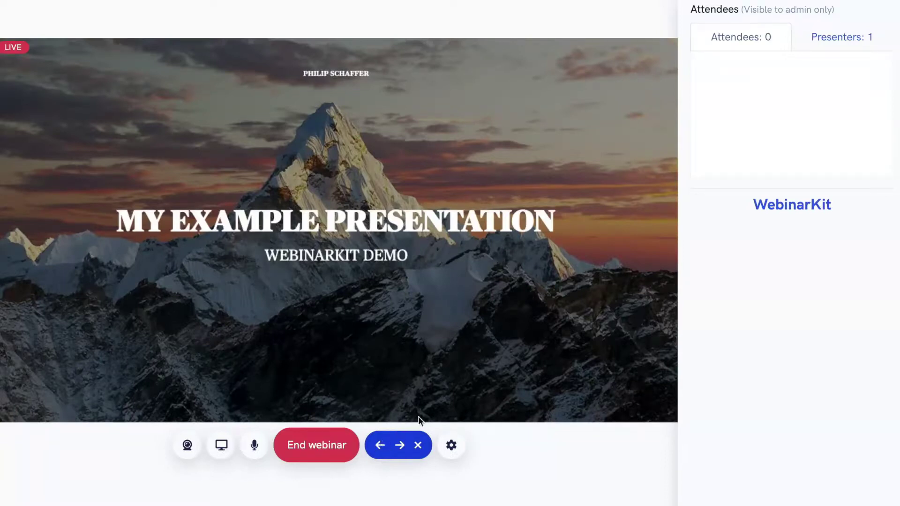
click(452, 449)
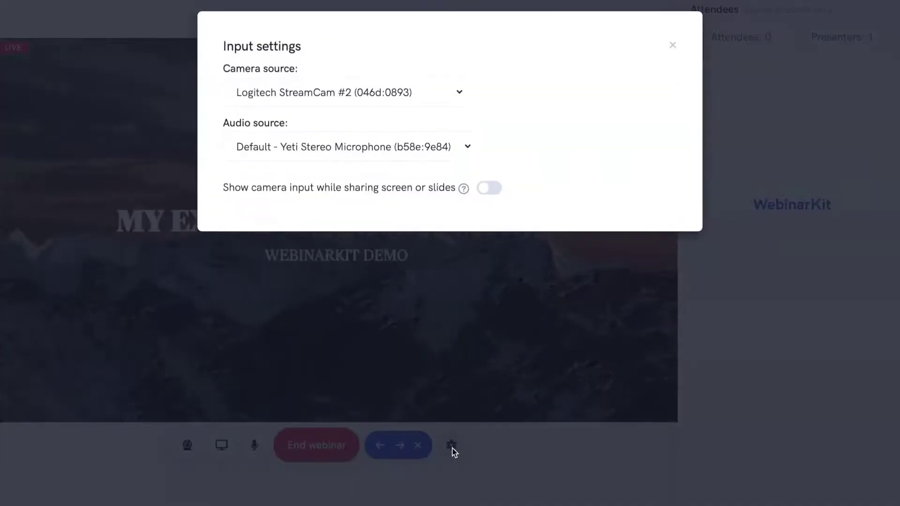
click(488, 188)
click(534, 268)
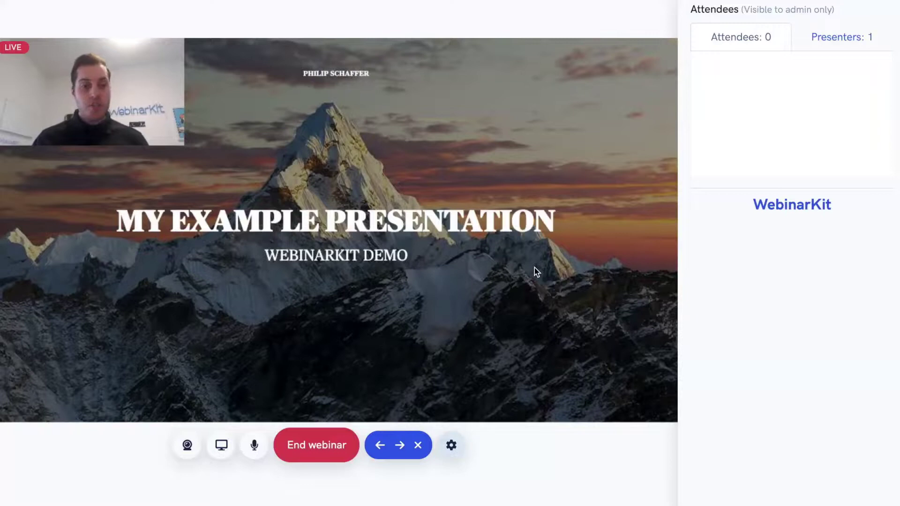
click(449, 458)
click(487, 188)
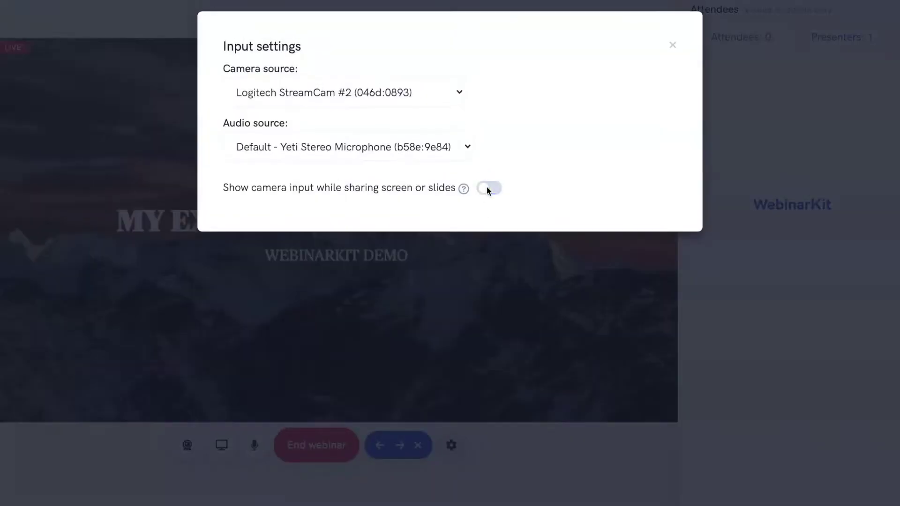
click(537, 313)
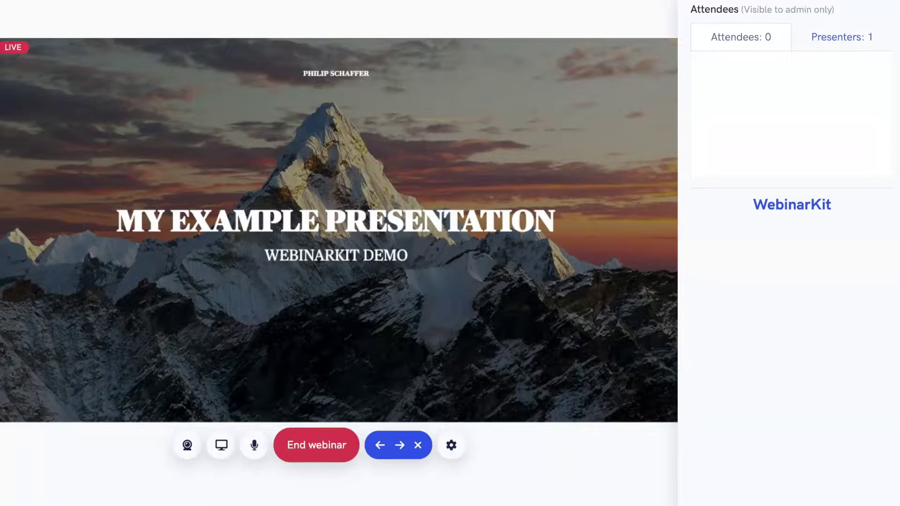
Stop the slides and share myvideo.mp4 beside the presenter's webcam
click(419, 446)
click(401, 449)
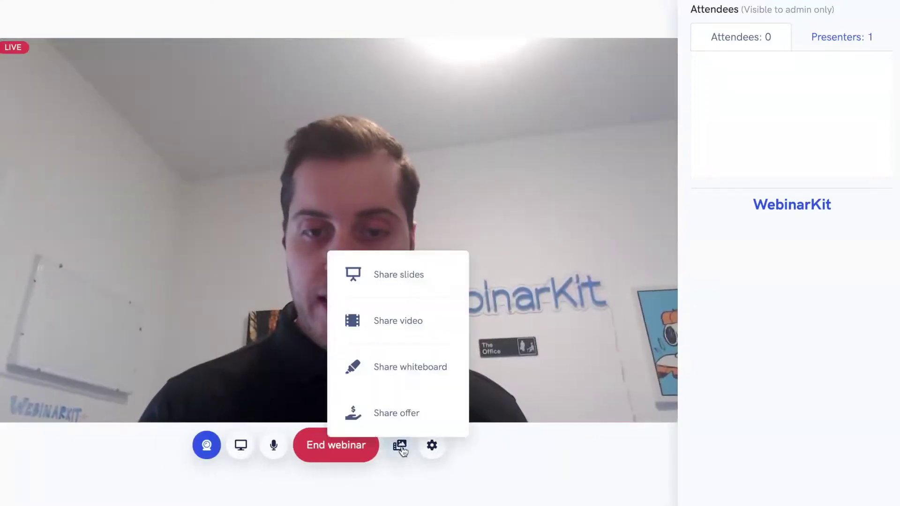
click(407, 322)
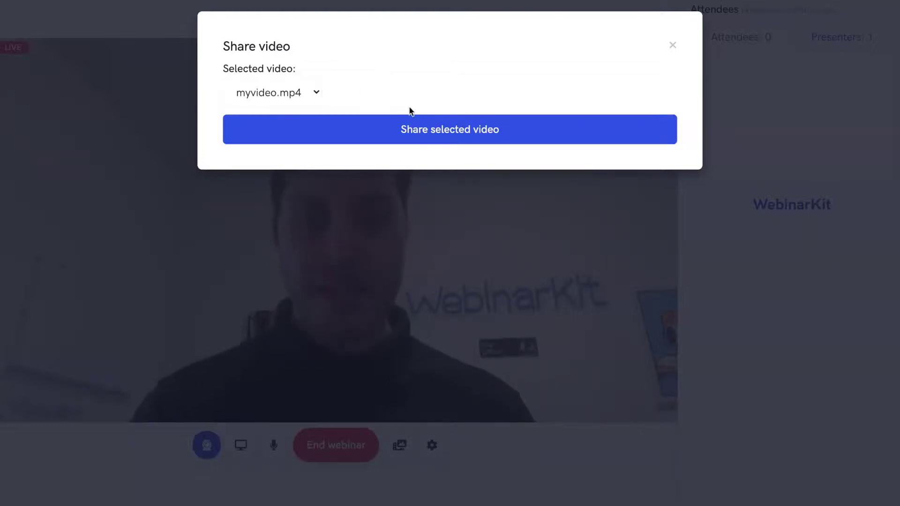
click(381, 130)
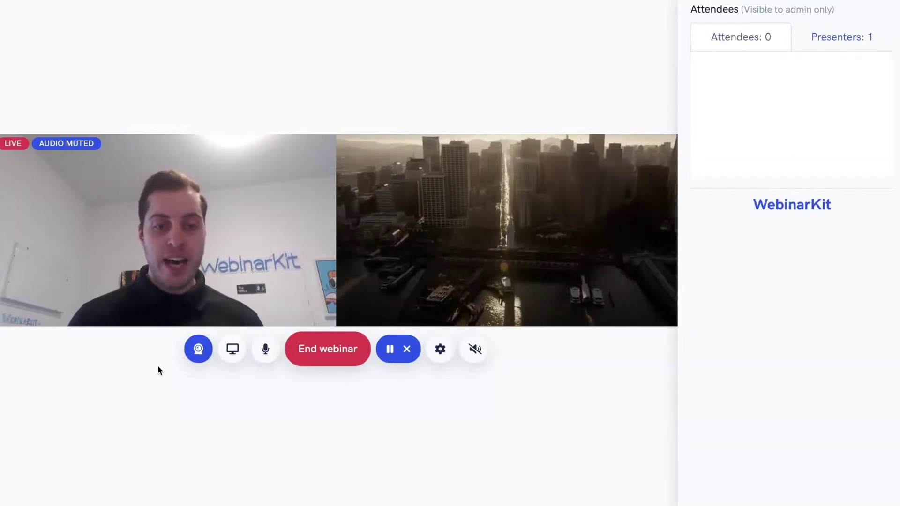
Turn the webcam off, pause and close the shared video, then turn the webcam back on
click(198, 349)
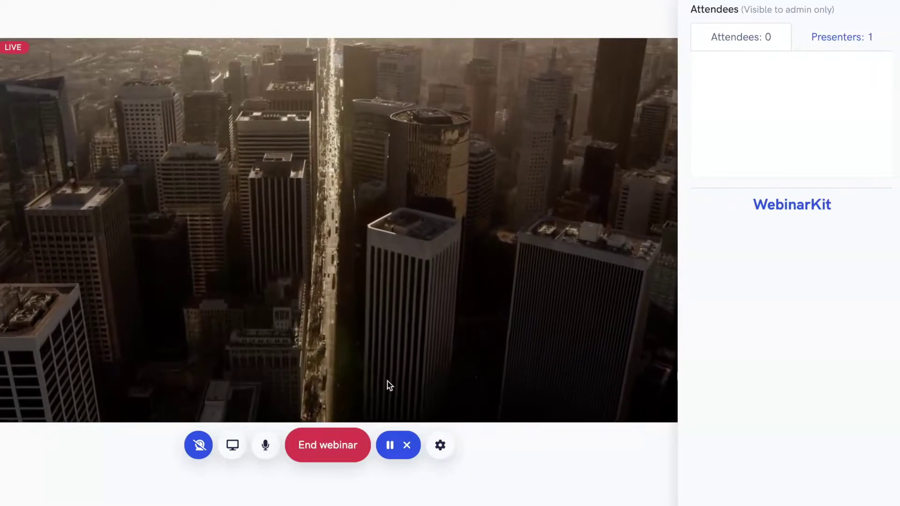
click(389, 446)
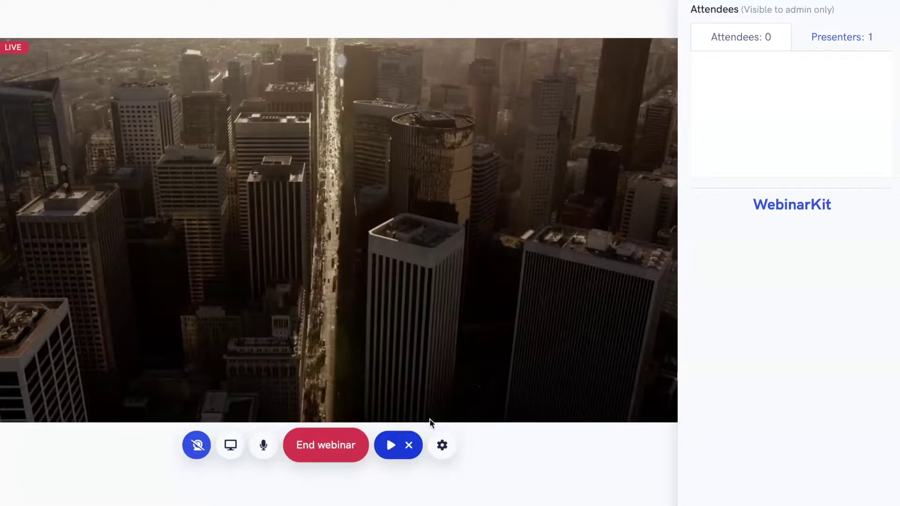
click(409, 449)
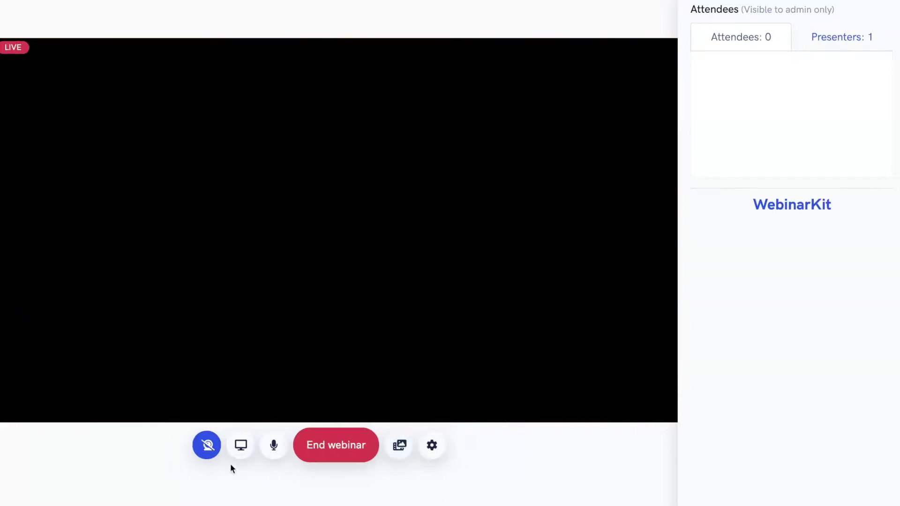
click(207, 445)
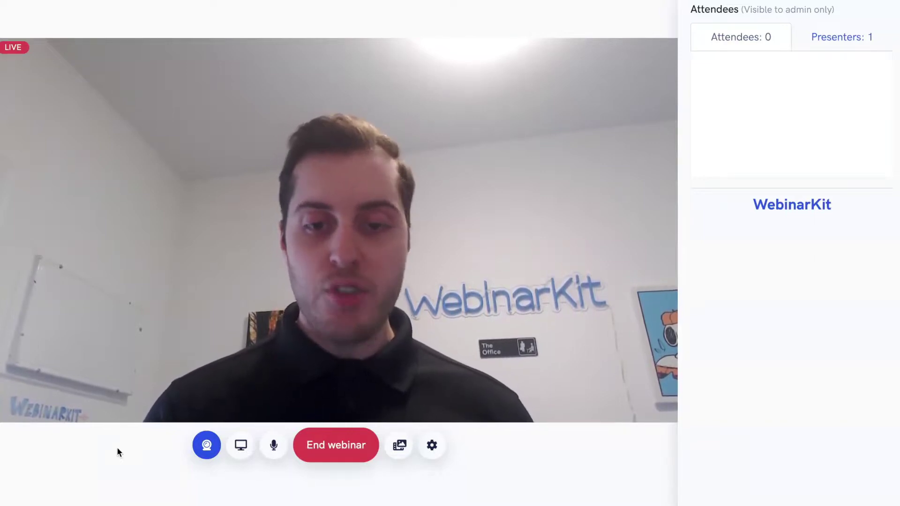
Share a blank whiteboard and draw a thin black wavy line on it
click(400, 446)
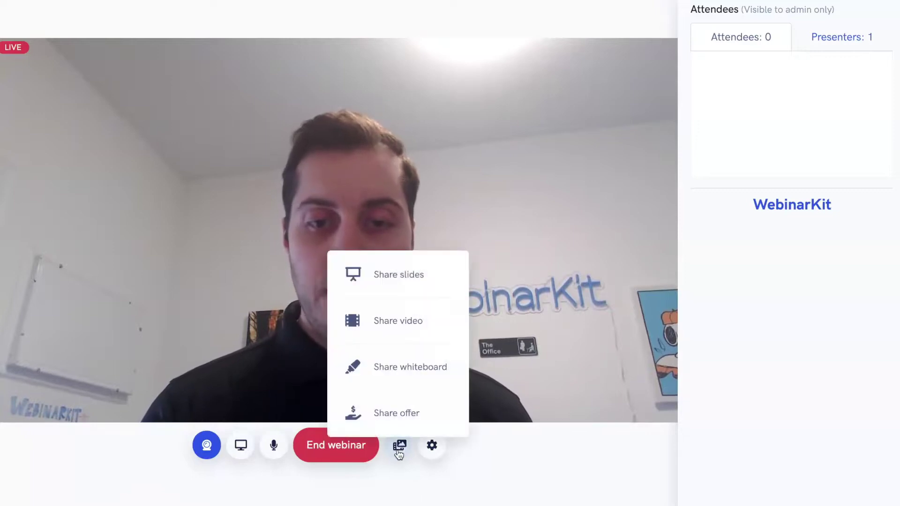
click(404, 369)
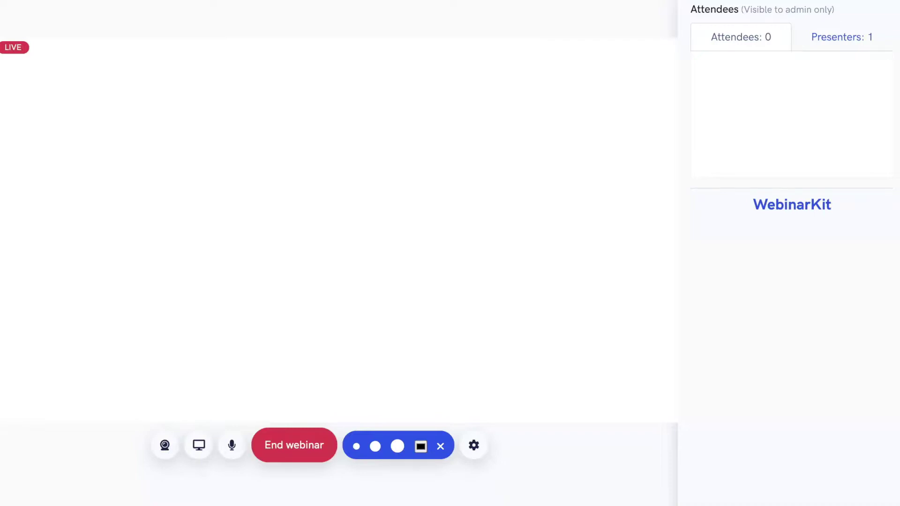
mouse_move(149, 163)
mouse_down()
mouse_move(131, 231)
mouse_move(239, 249)
mouse_move(370, 323)
mouse_move(540, 242)
mouse_move(423, 355)
mouse_move(210, 234)
mouse_move(515, 206)
mouse_up()
drag(550, 171, 393, 285)
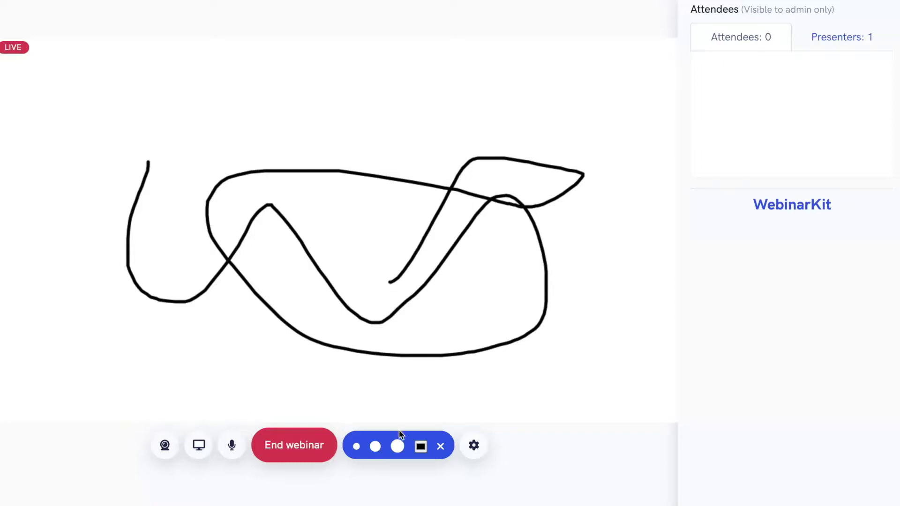
Draw a thick black zigzag with the largest pen, then red loops
click(397, 446)
mouse_move(111, 365)
mouse_down()
mouse_move(193, 188)
mouse_move(383, 209)
mouse_move(486, 320)
mouse_move(532, 303)
mouse_move(566, 274)
mouse_up()
click(421, 446)
mouse_move(300, 321)
mouse_down()
mouse_move(157, 237)
mouse_move(317, 337)
mouse_move(463, 252)
mouse_move(586, 213)
mouse_move(483, 255)
mouse_move(383, 265)
mouse_move(328, 171)
mouse_move(296, 274)
mouse_move(155, 186)
mouse_up()
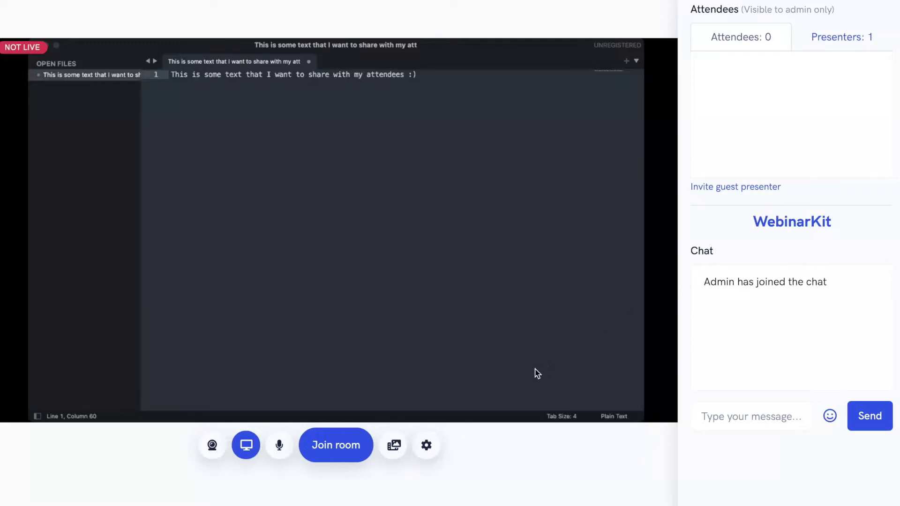
Open the media sharing menu listing slides, video, whiteboard and offer options
click(395, 451)
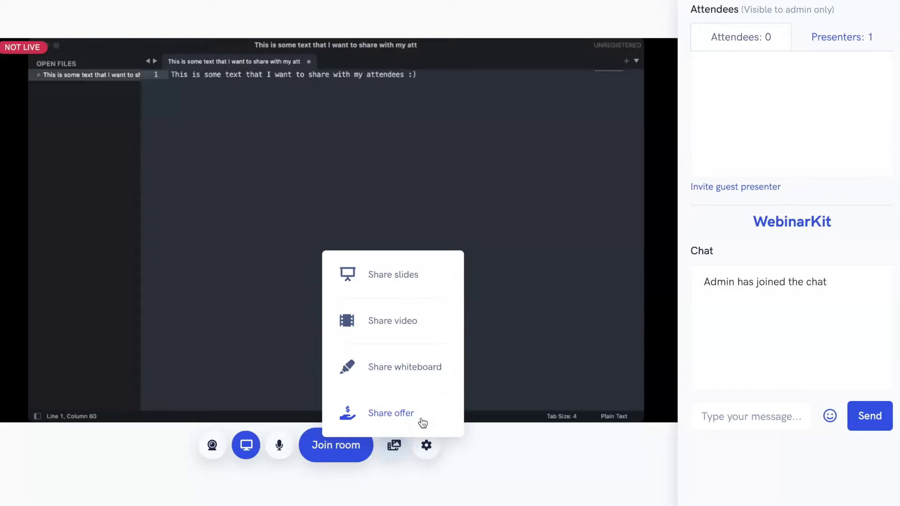
click(391, 415)
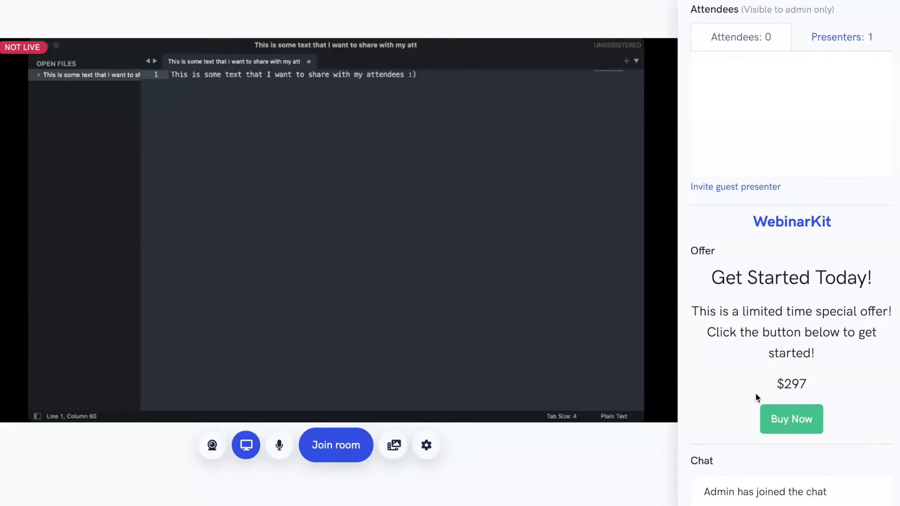
click(395, 449)
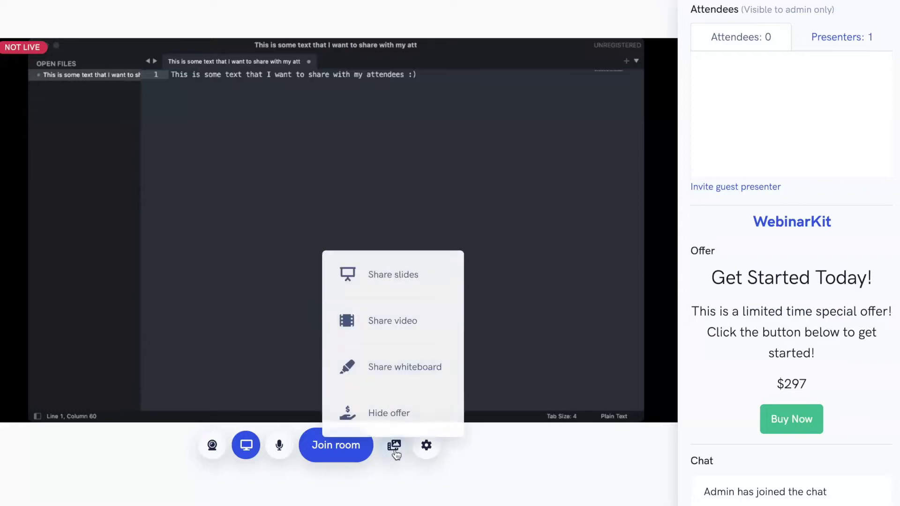
click(398, 416)
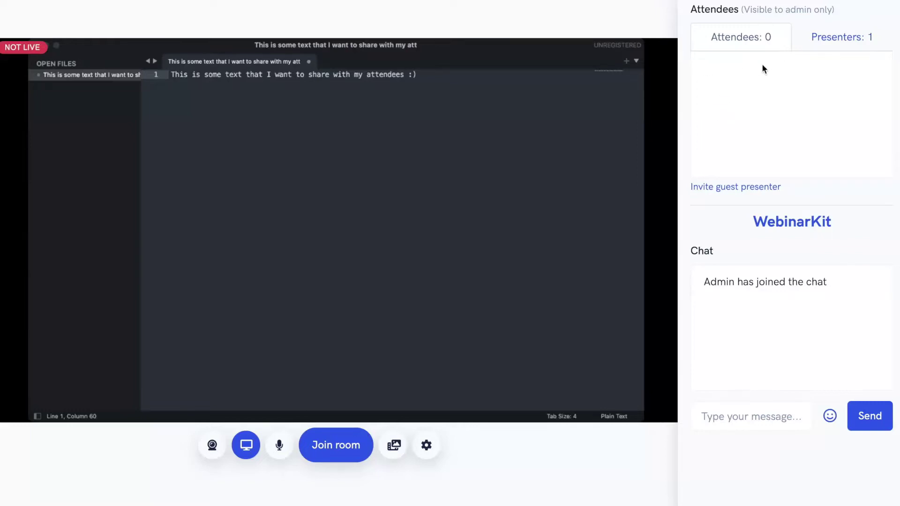
Switch between the Presenters and Attendees lists, then open and dismiss the guest presenter invitation
click(829, 44)
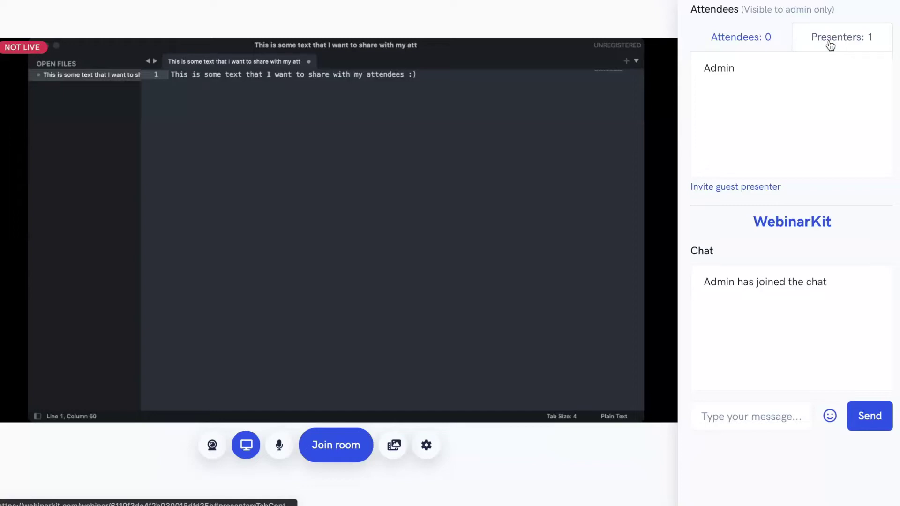
click(745, 46)
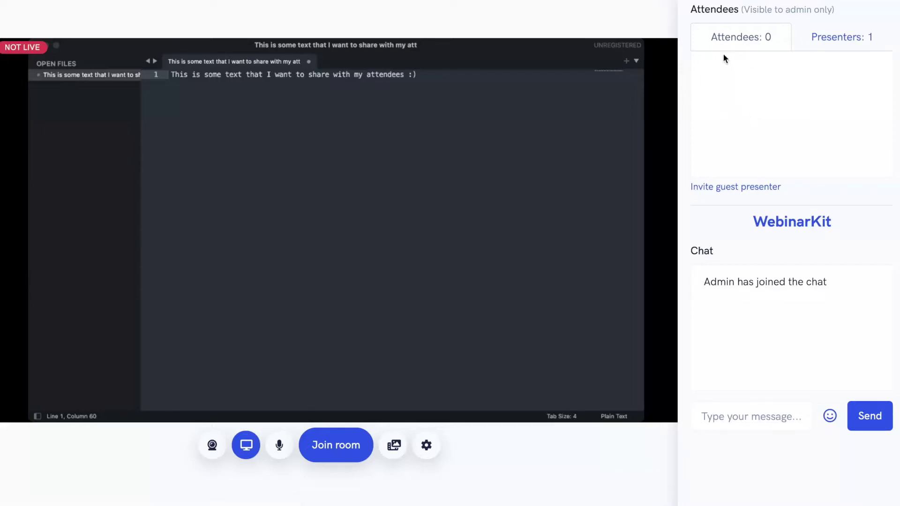
click(827, 48)
click(741, 188)
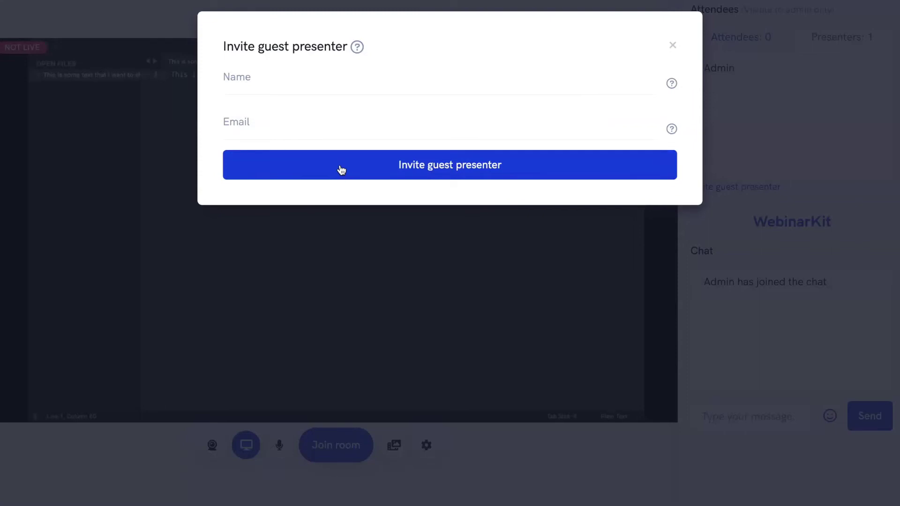
click(355, 277)
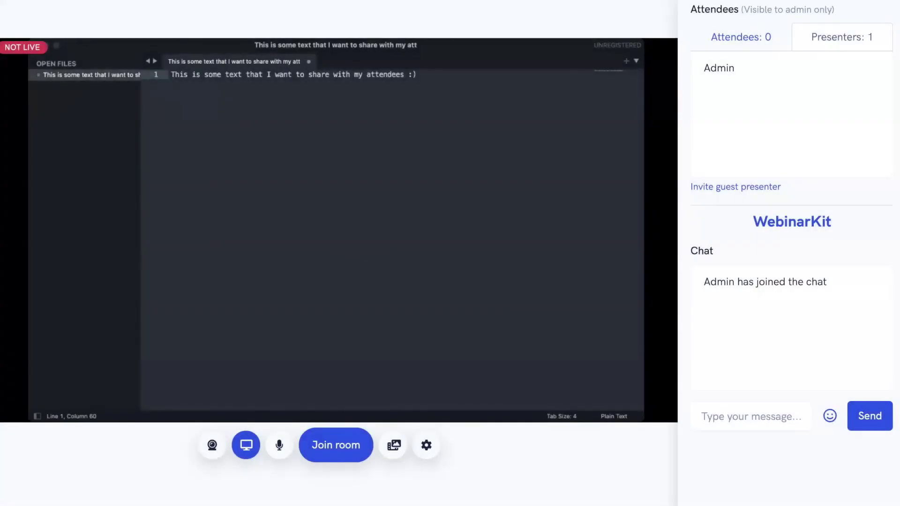